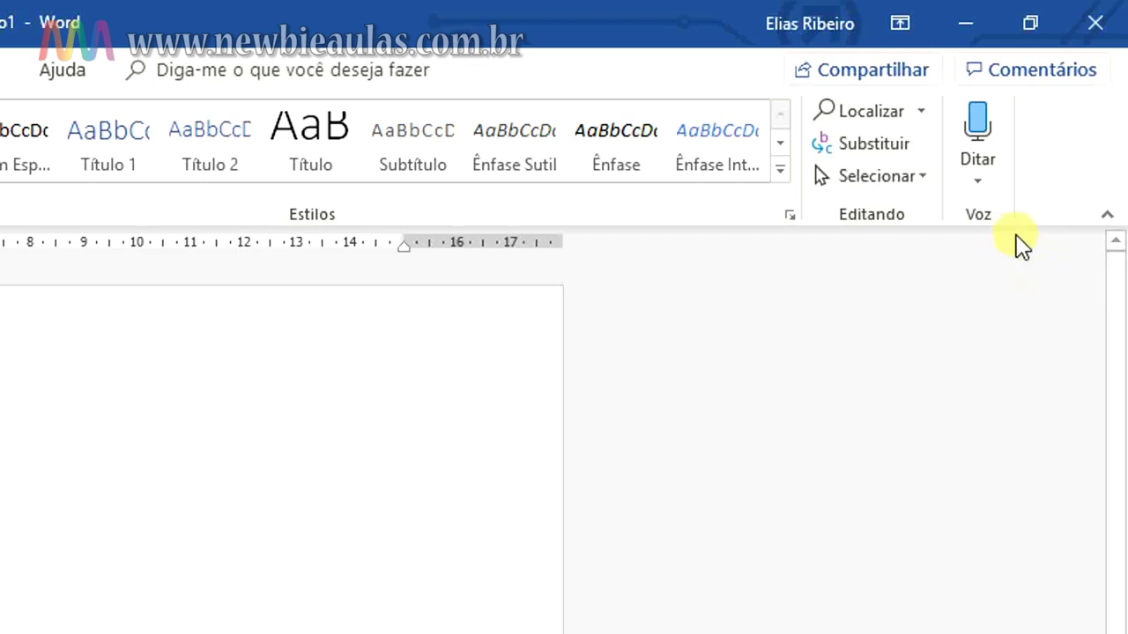
- Check the dictation language list, then dictate the Portuguese introduction ending with 'o ponto de interrogação'
click(978, 181)
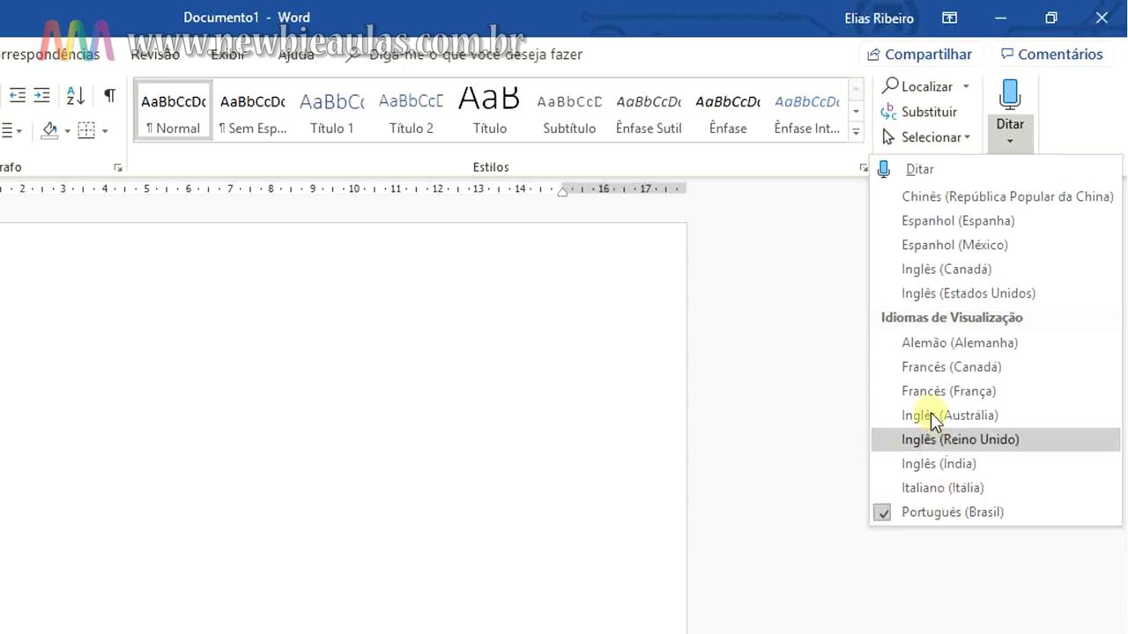
click(1062, 115)
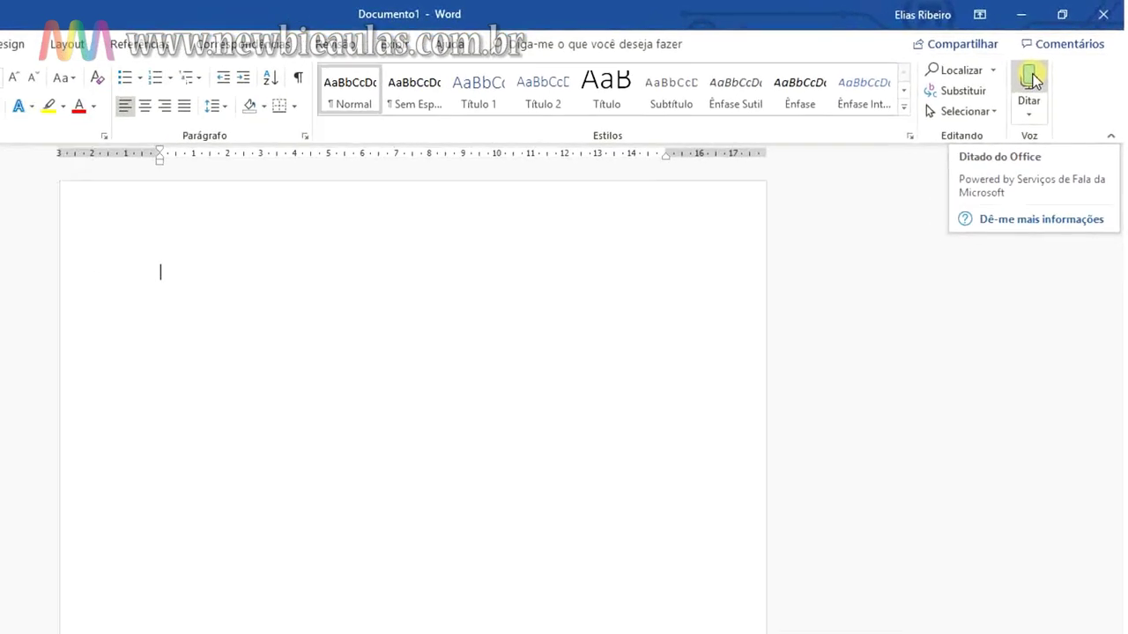
click(1037, 78)
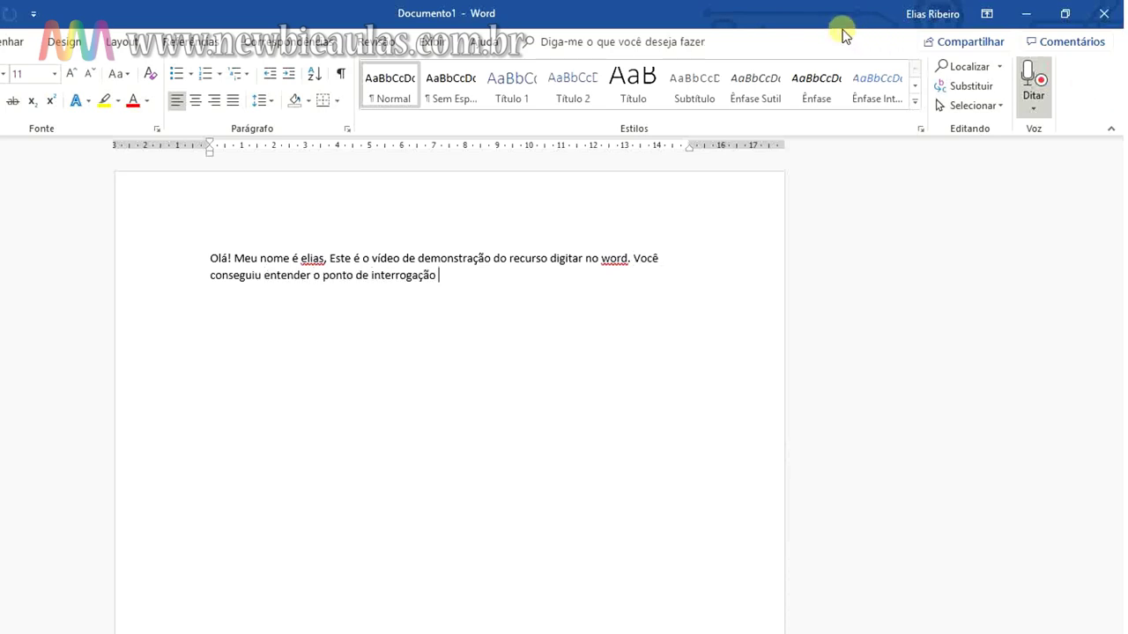
- Stop dictation and turn the spoken phrase into '?', so the sentence reads 'Você conseguiu entender?'
click(1049, 101)
drag(463, 283, 314, 277)
drag(309, 277, 315, 274)
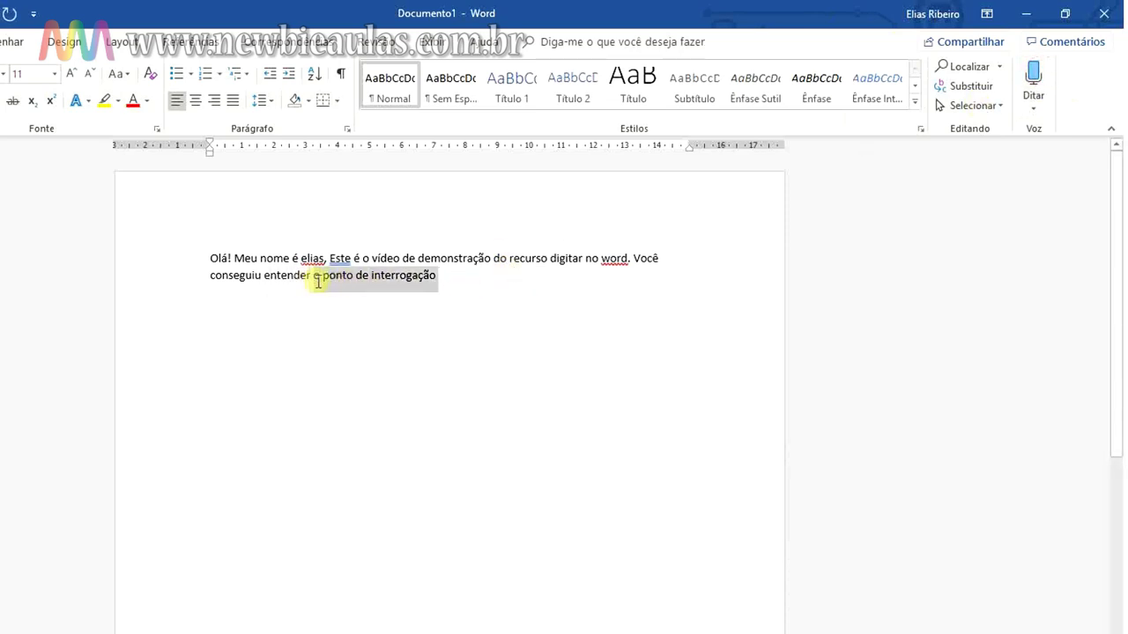
text(?)
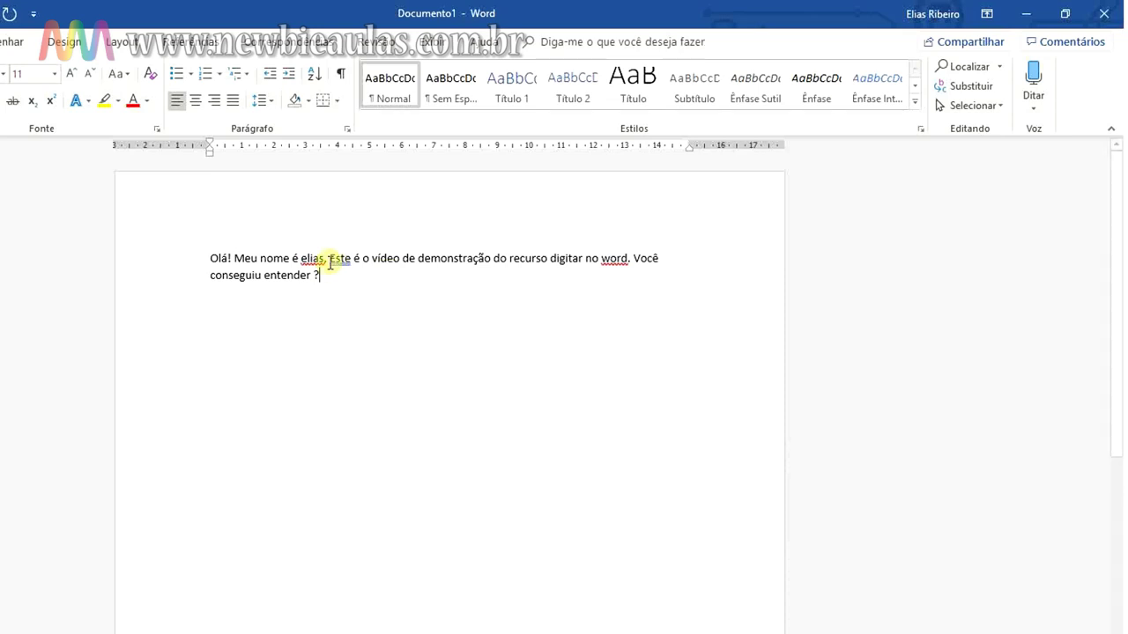
key(Left)
key(BackSpace)
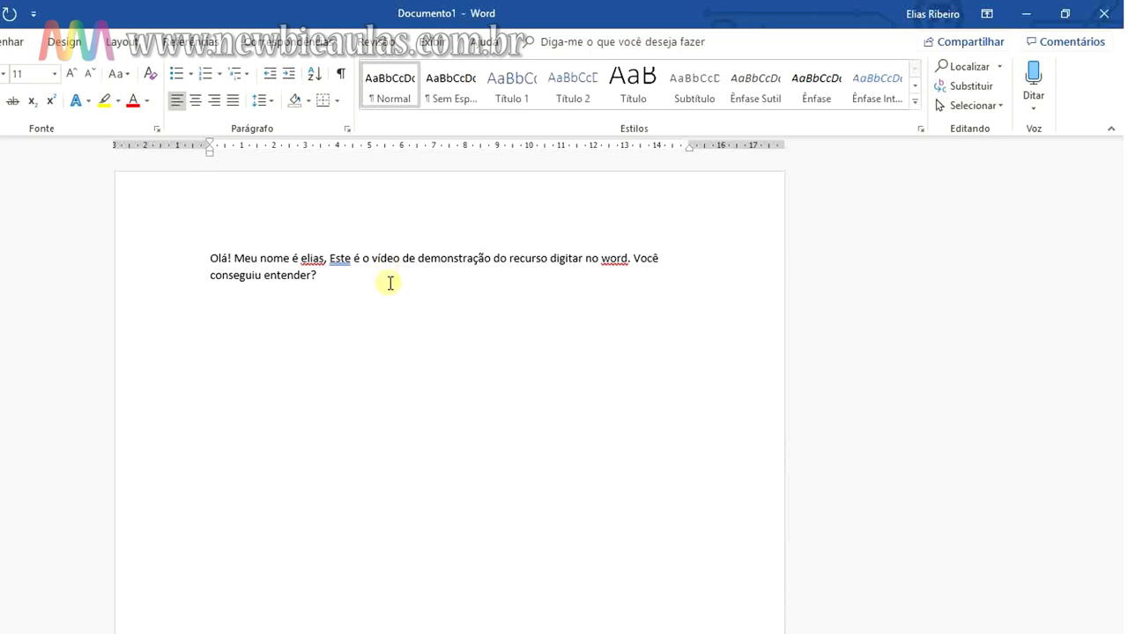
- Capitalize the first letter of the speaker's name
click(301, 258)
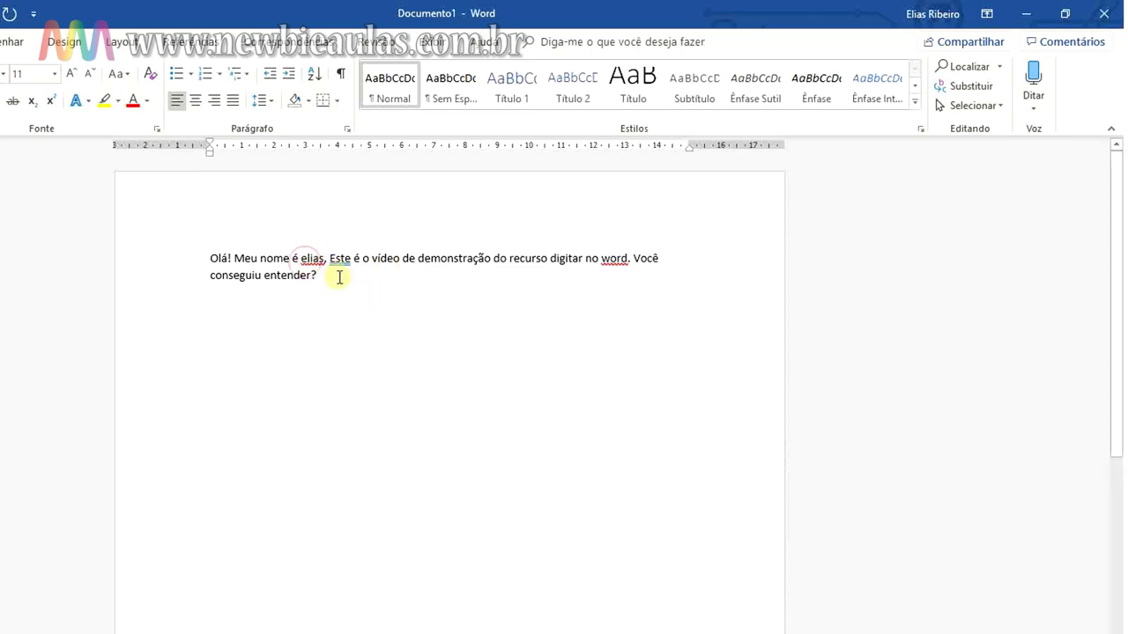
key(BackSpace)
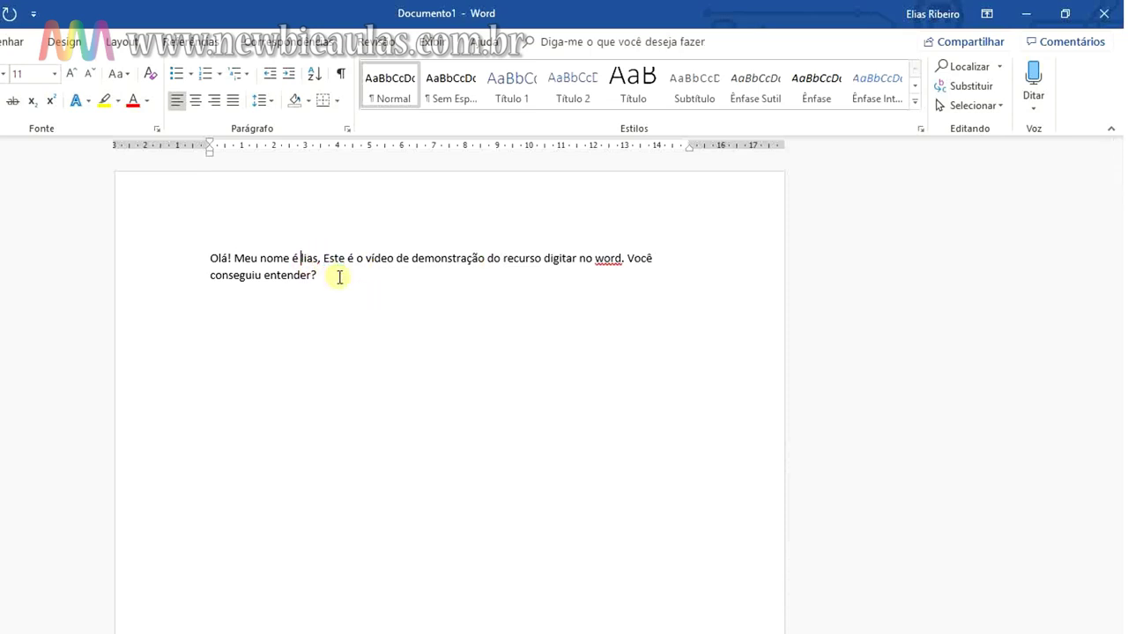
text(E)
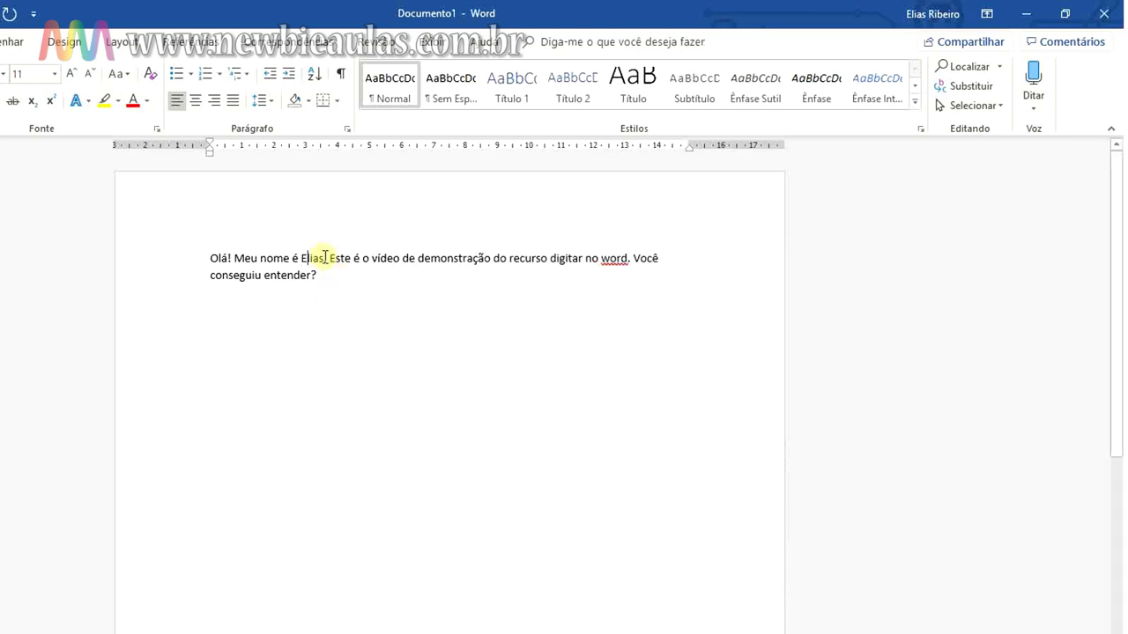
- Lowercase 'Este' to 'este' so it joins the preceding sentence
click(628, 258)
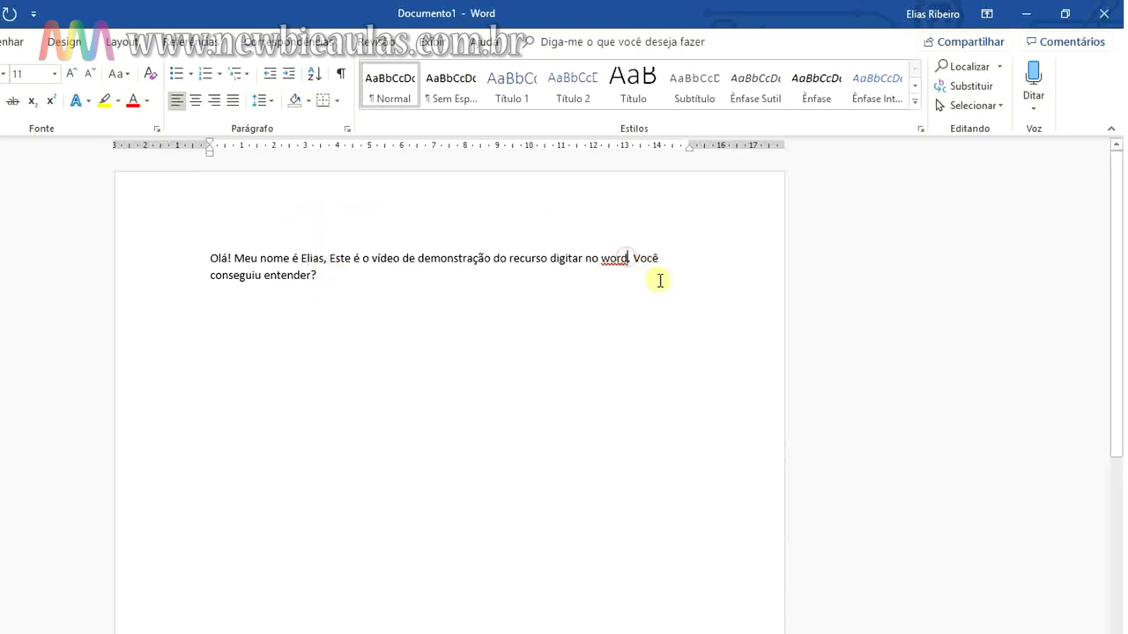
click(231, 259)
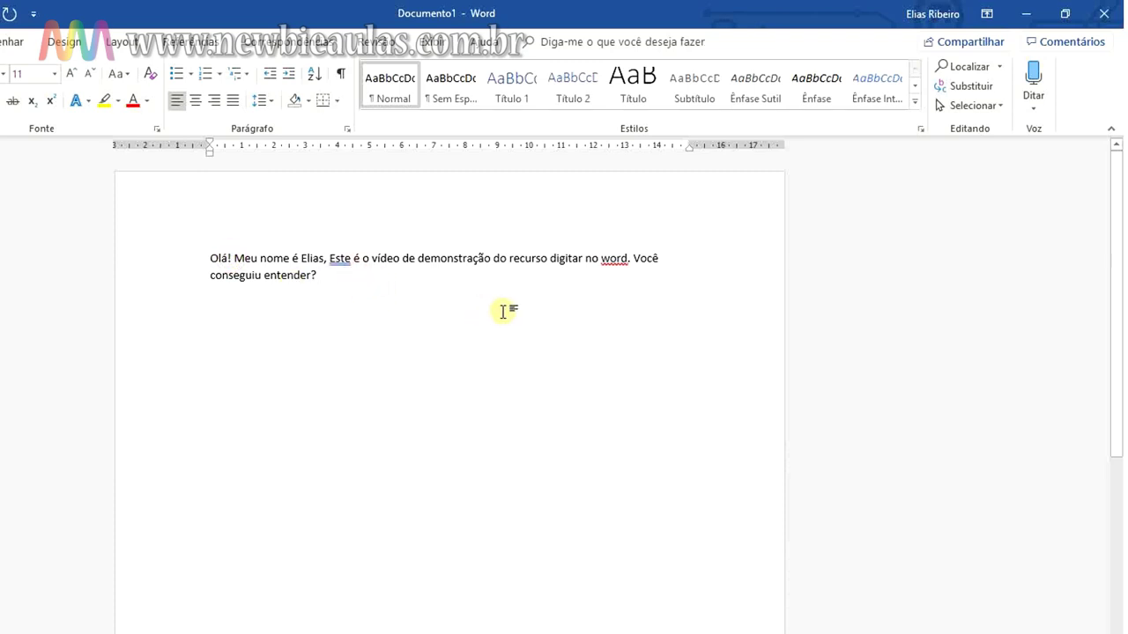
click(330, 258)
key(Delete)
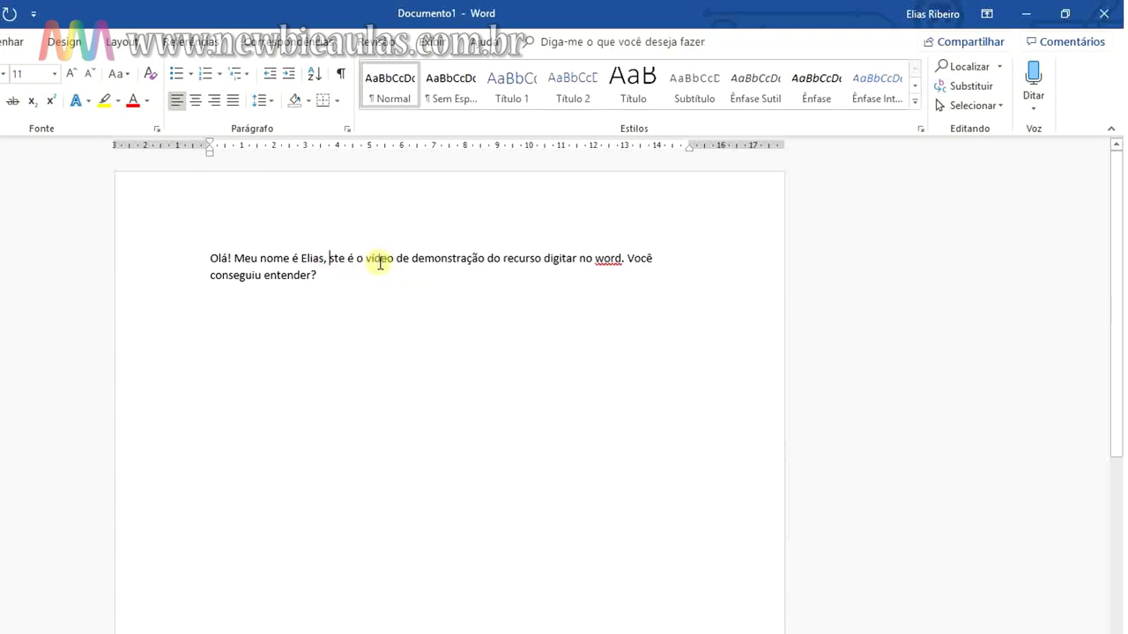
text(e)
click(364, 288)
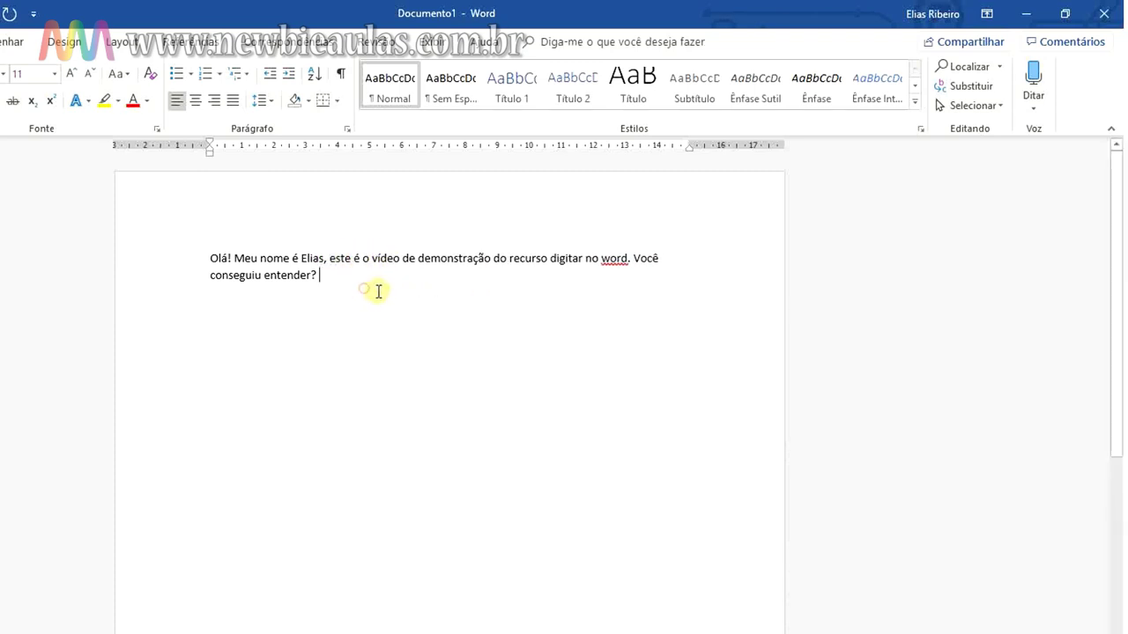